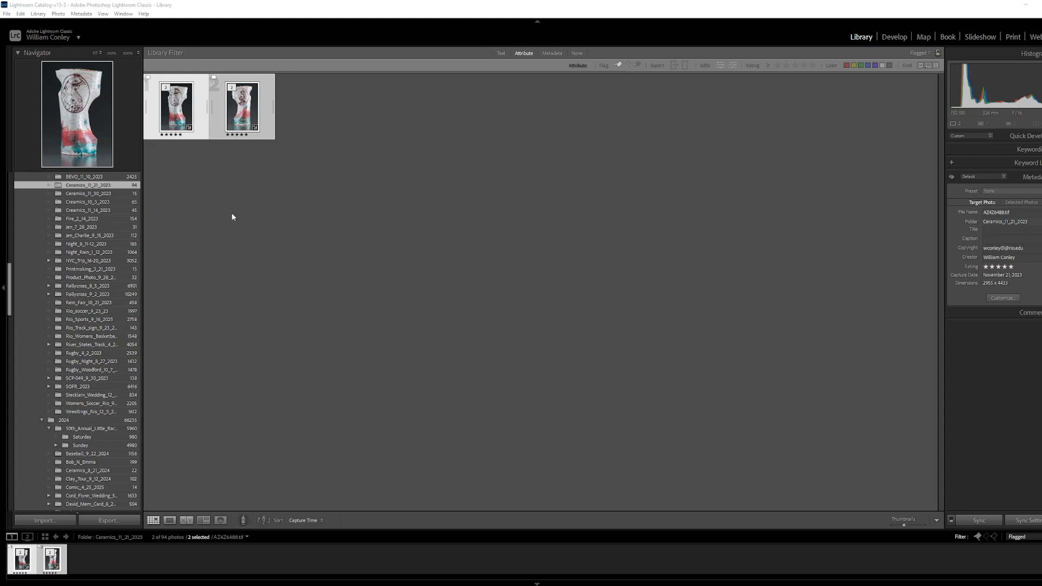
- Select both flagged vase photos in the grid and open their export settings
left_click(213, 191)
left_click(175, 114)
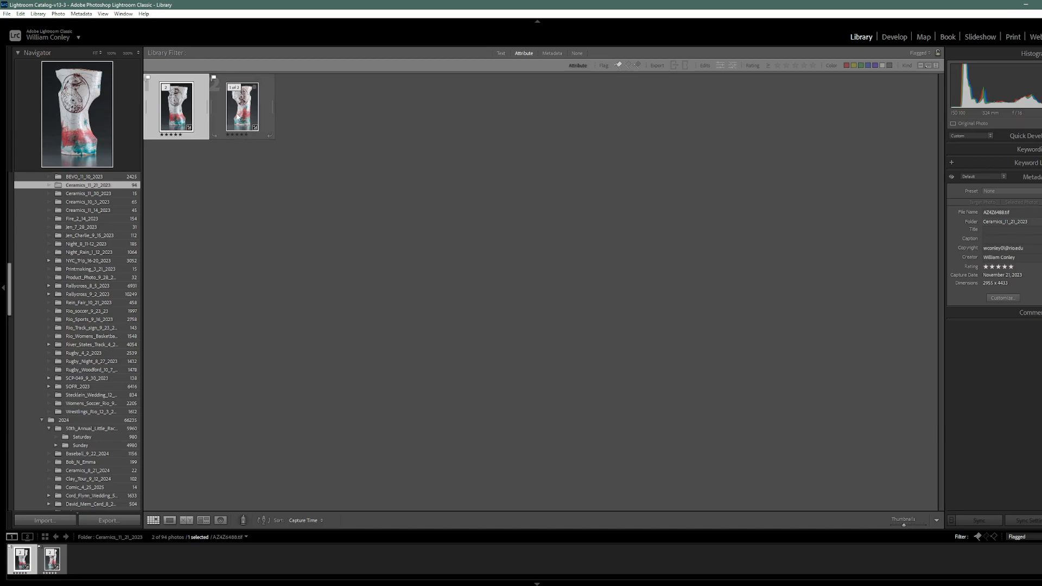
left_click(244, 110, "ctrl")
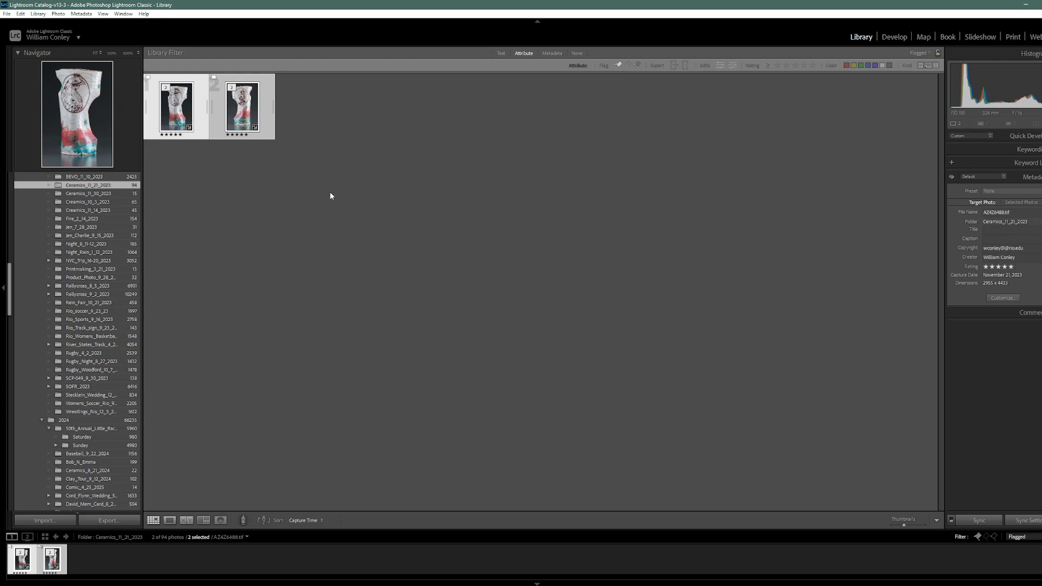
key("ctrl+shift+e")
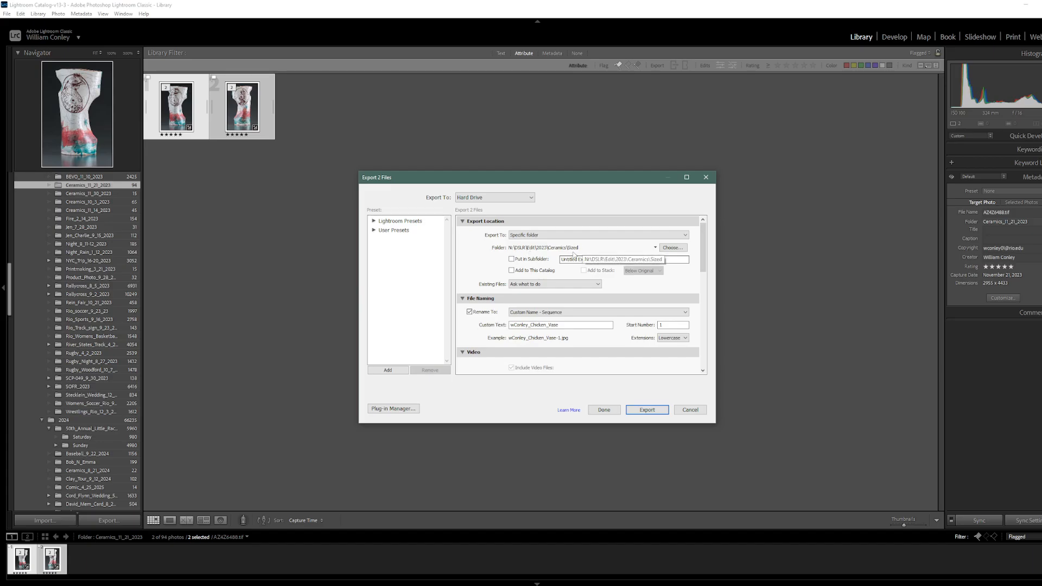
- Export the two vase photos with Resize to Fit enabled, the Long Edge at 2000 pixels and the existing custom naming
double_click(556, 324)
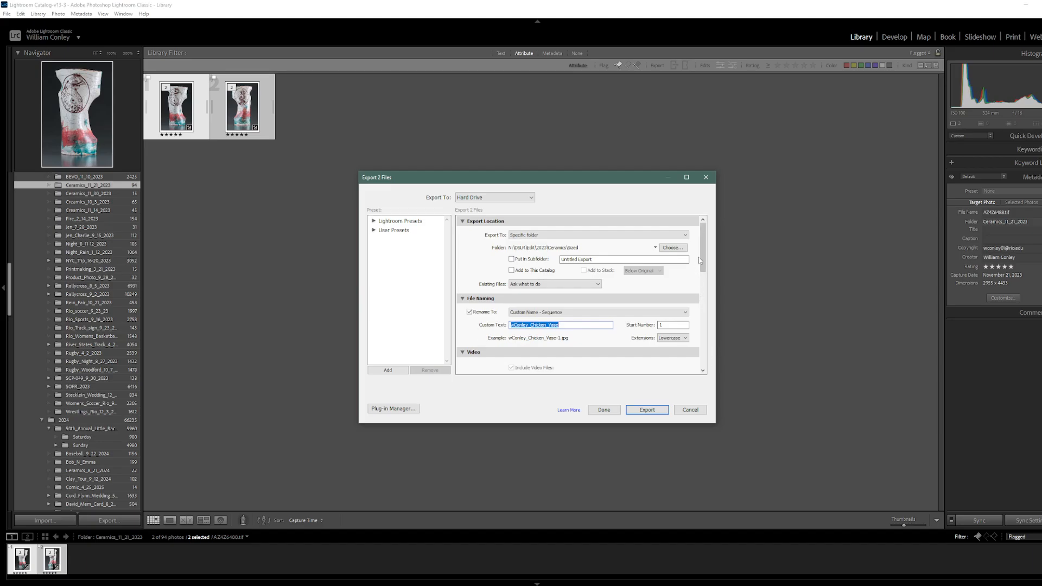
left_click_drag(705, 261, 702, 318)
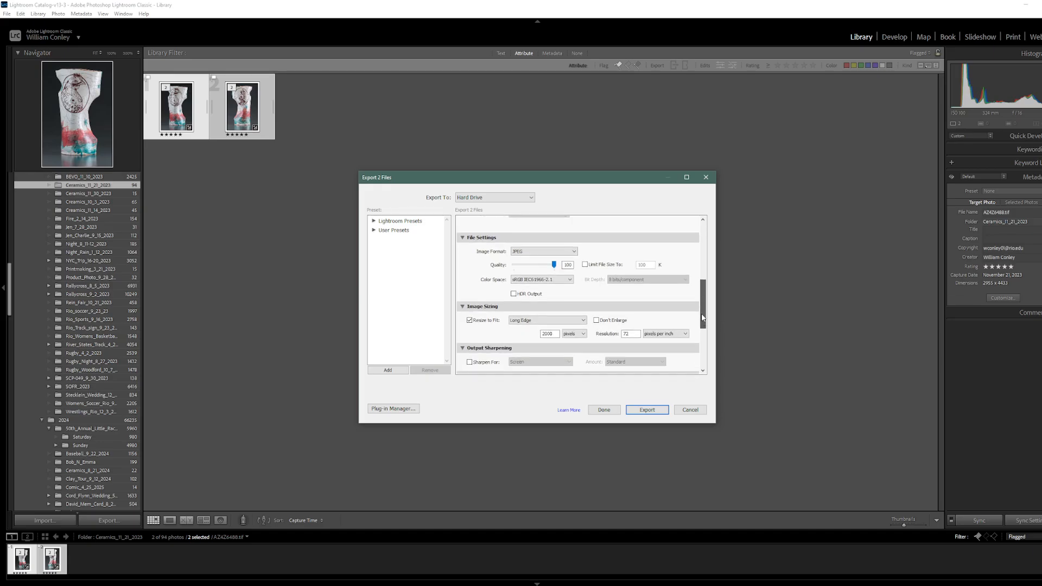
left_click(470, 320)
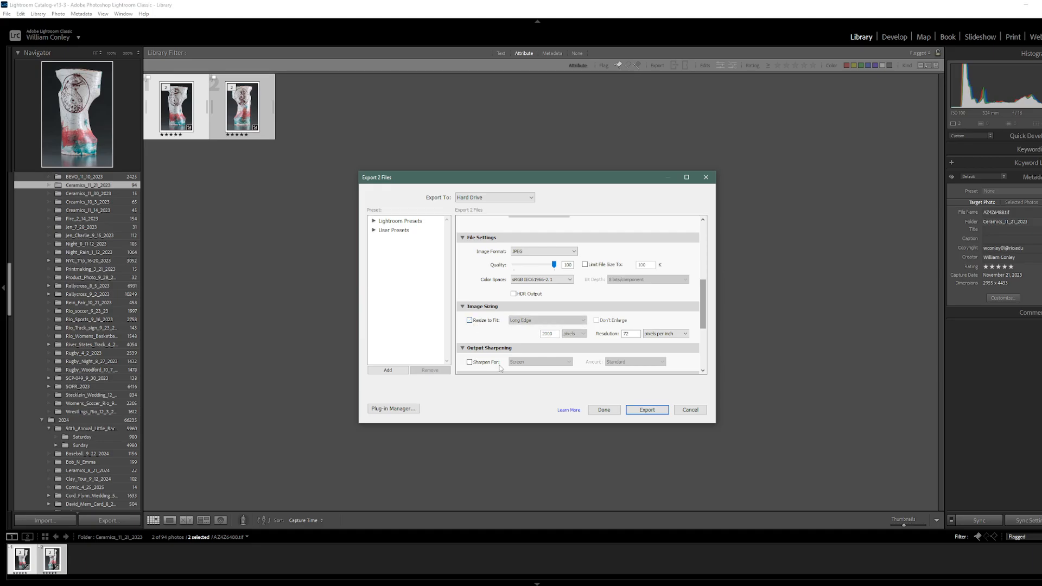
left_click(482, 323)
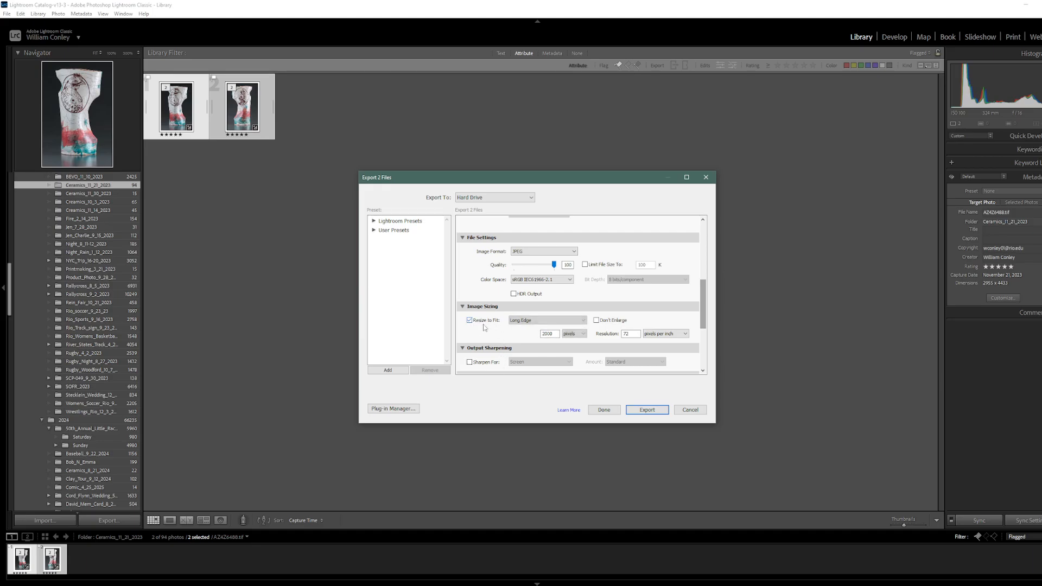
left_click(542, 321)
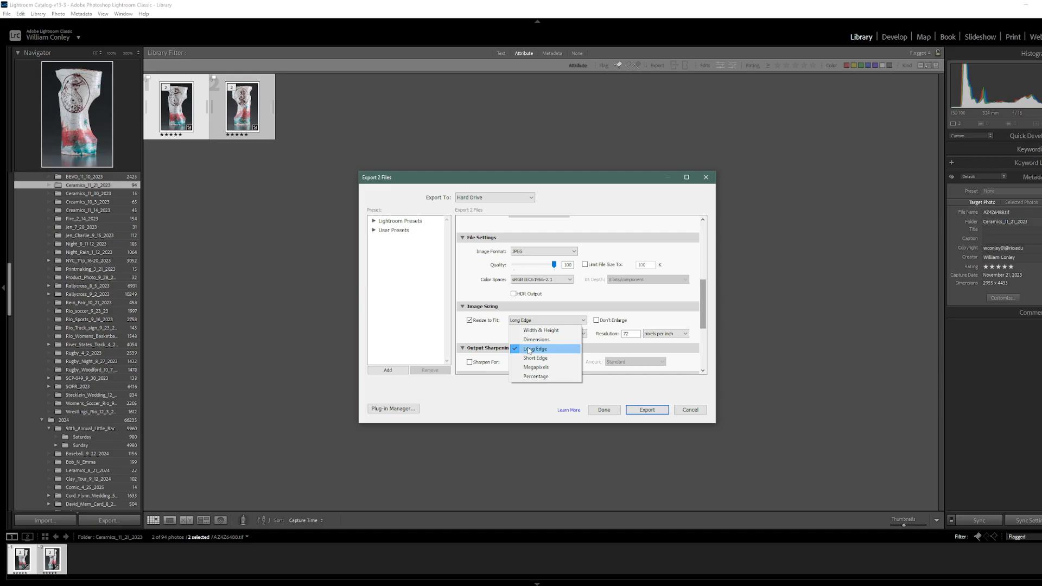
left_click(498, 340)
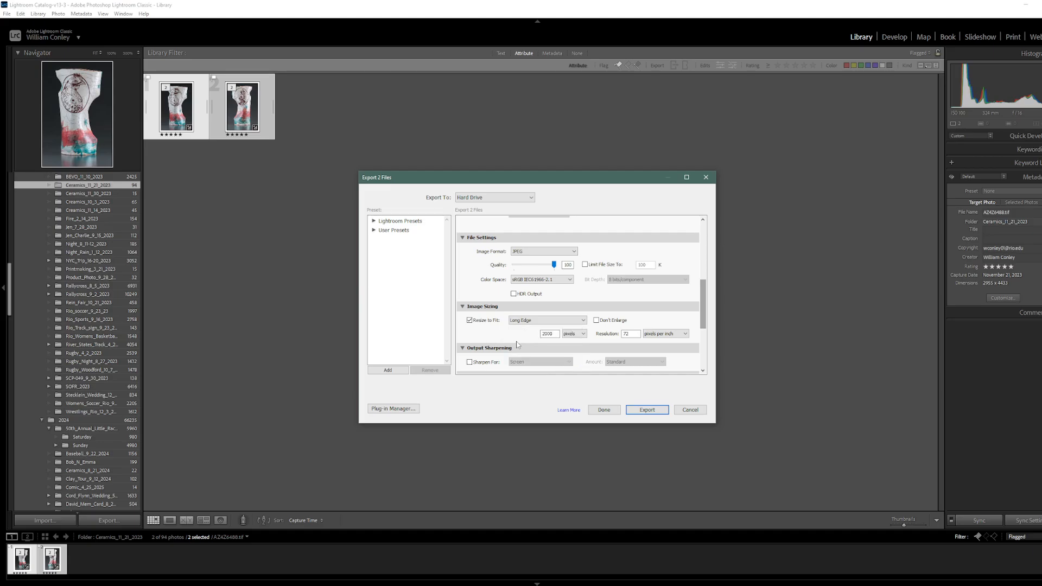
double_click(542, 334)
left_click_drag(703, 300, 702, 250)
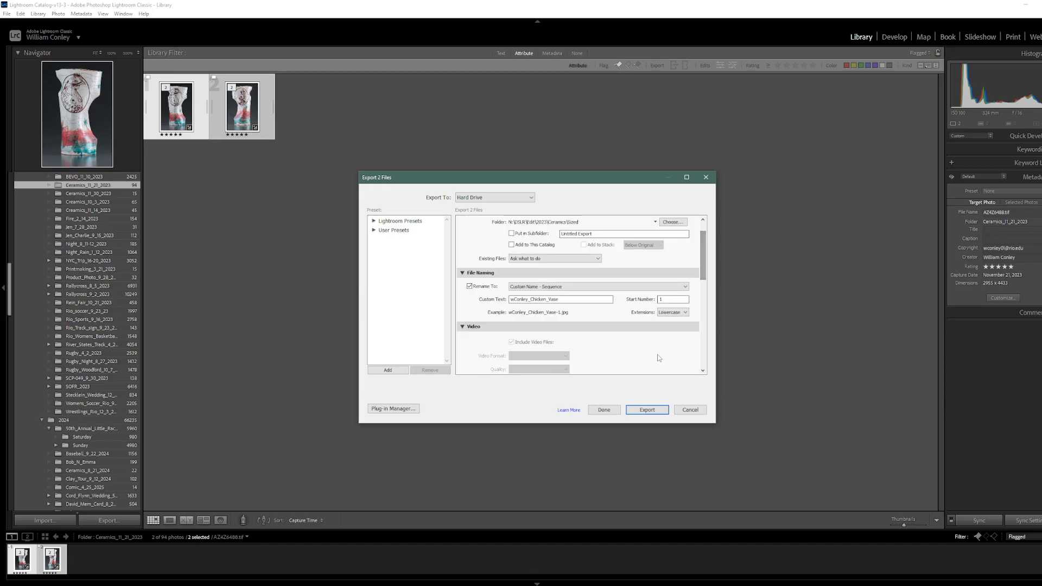
left_click(648, 410)
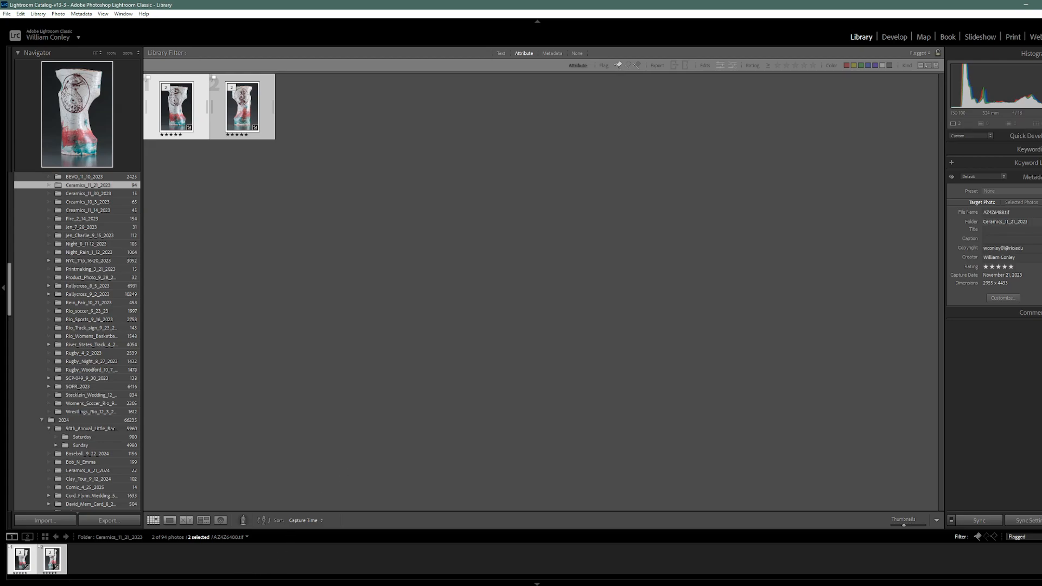
- Switch to File Explorer and examine the detailed properties of the second exported vase image in the Sized folder, including its pixel dimensions
left_click(255, 553)
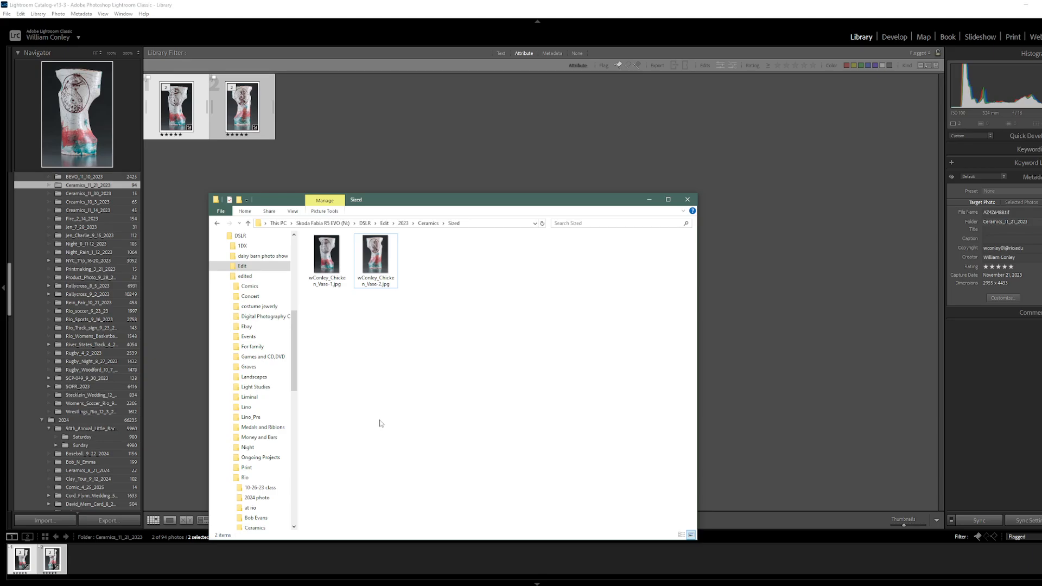
left_click(373, 264)
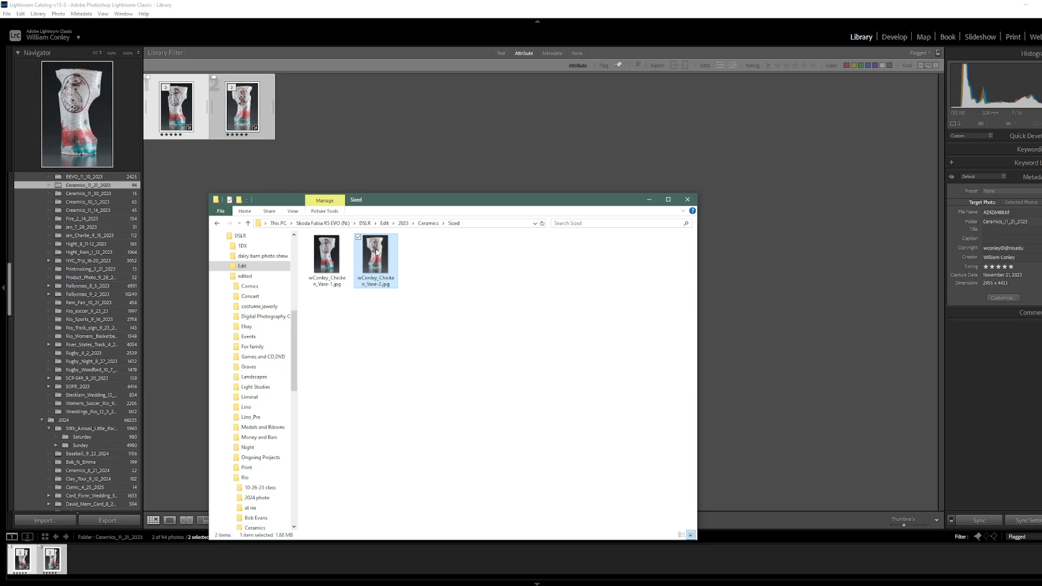
right_click(382, 254)
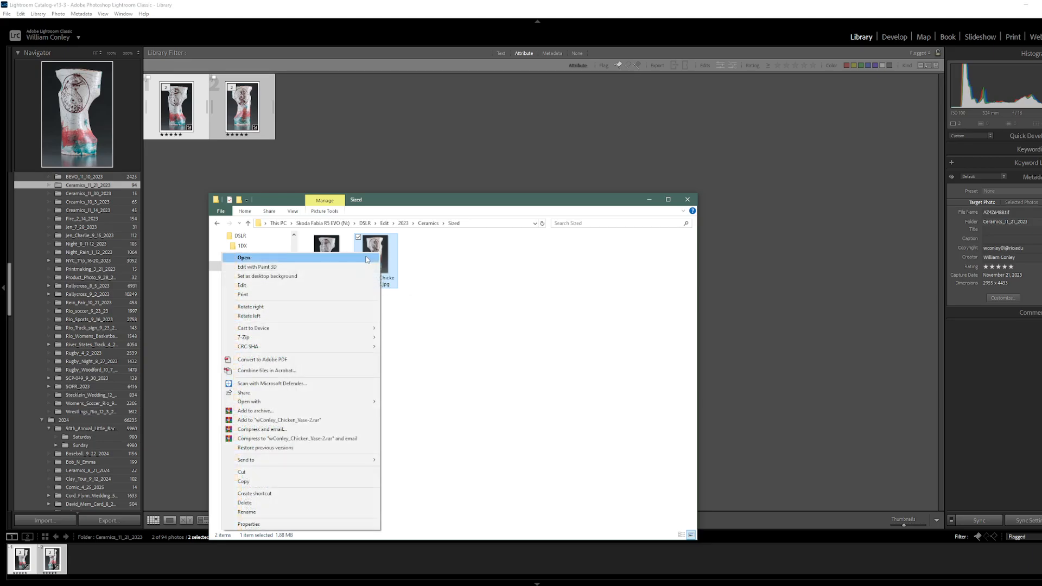
left_click(249, 524)
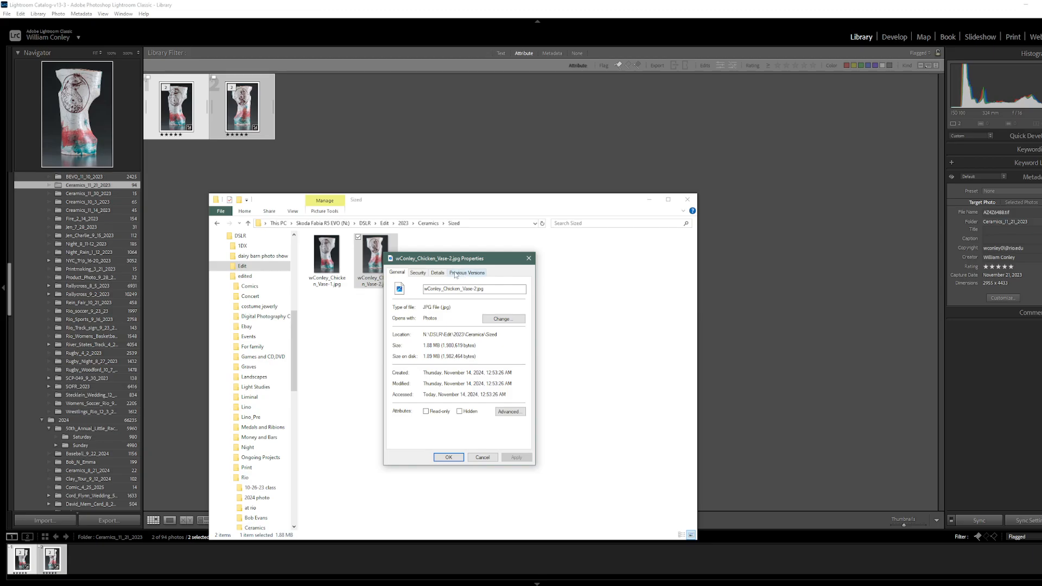
left_click(438, 273)
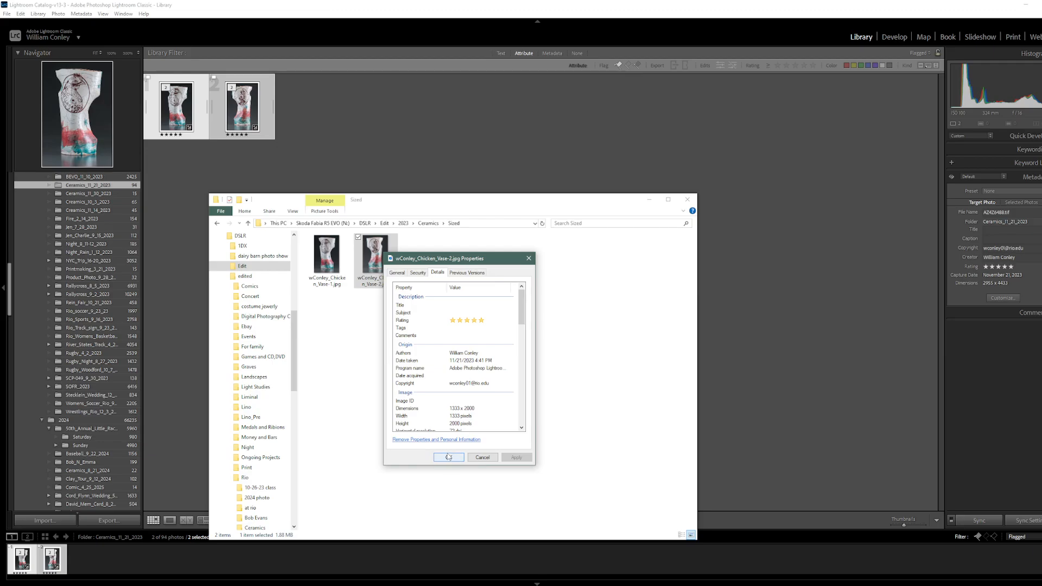
left_click(448, 457)
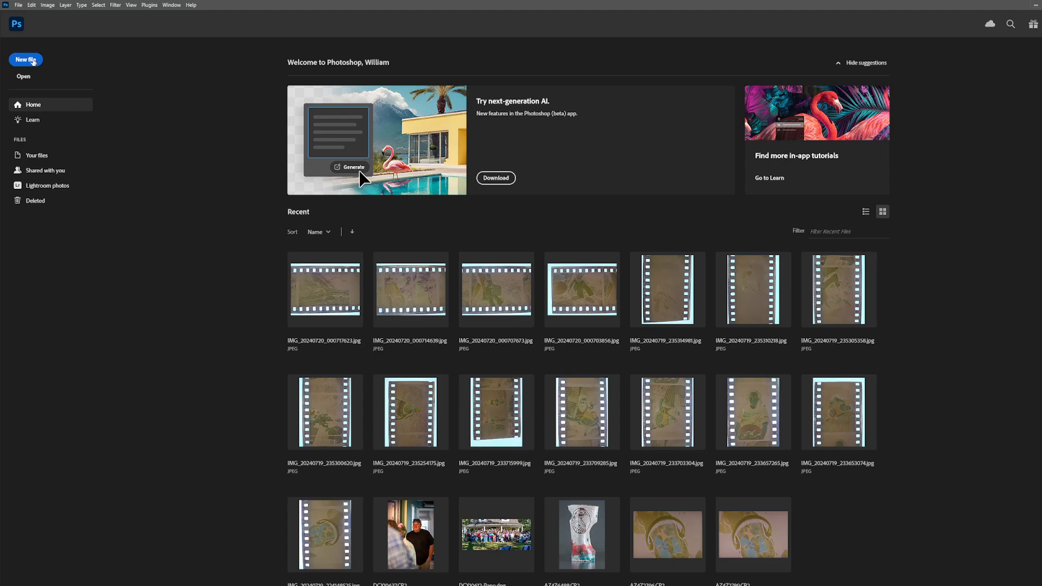
- Create a new 2666 x 2000 pixel document at 72 ppi with a white artboard
left_click(33, 61)
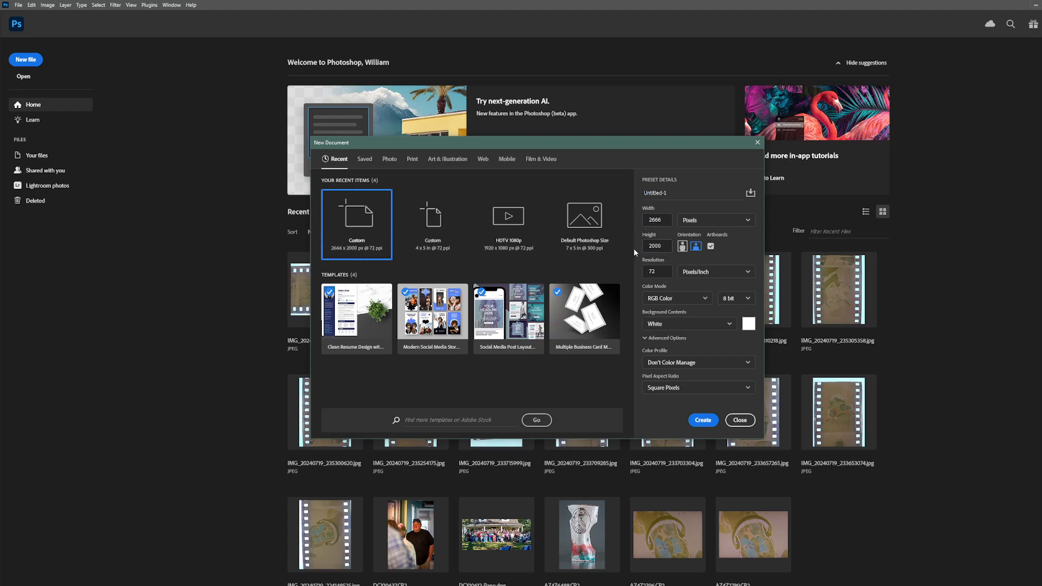
left_click(660, 223)
left_click(704, 423)
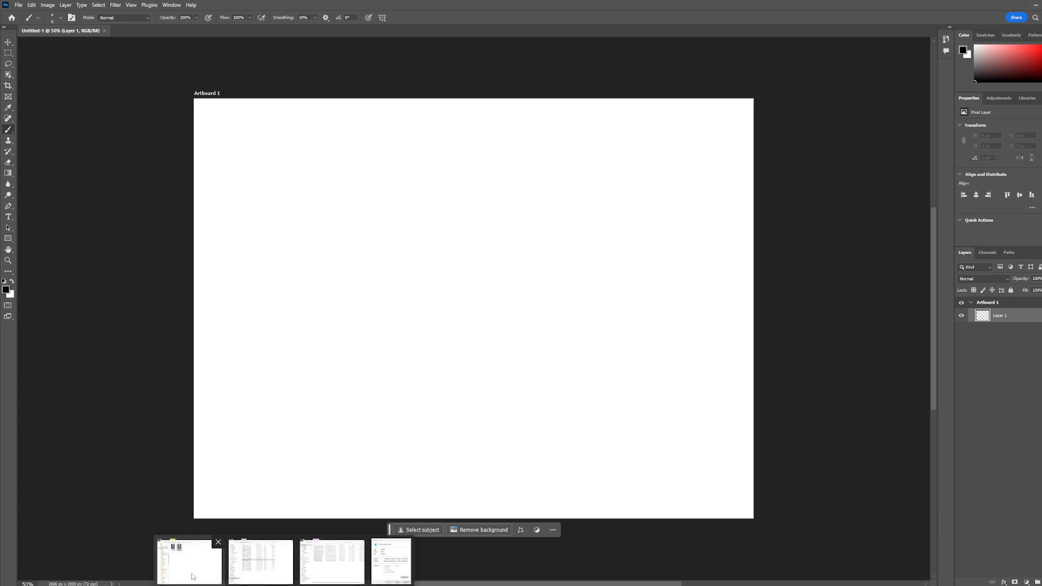
- Place both exported vase images from the Sized folder side by side, the first on the artboard's left half and the second on its right
left_click(192, 576)
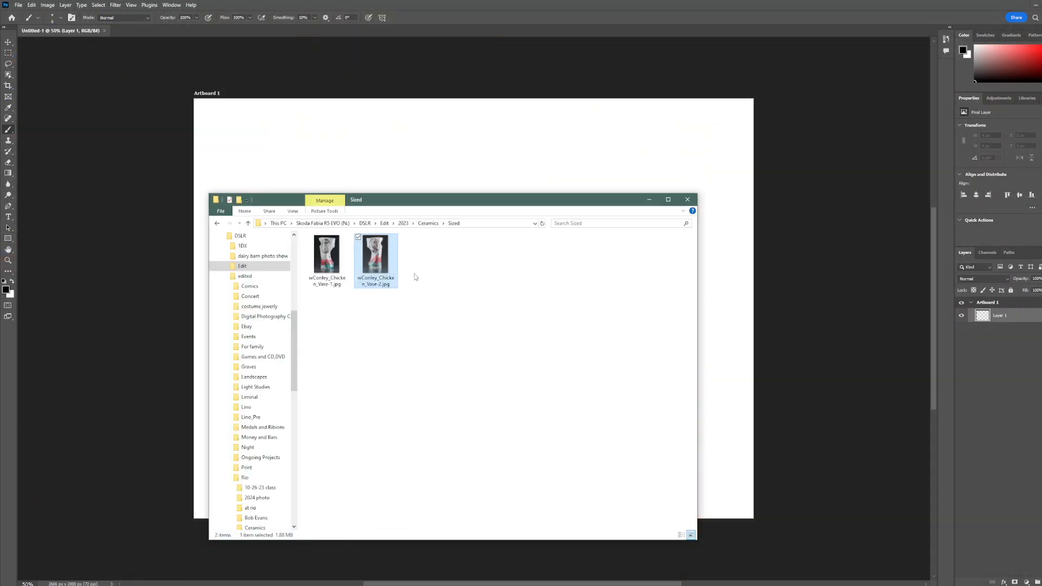
left_click_drag(412, 269, 434, 165)
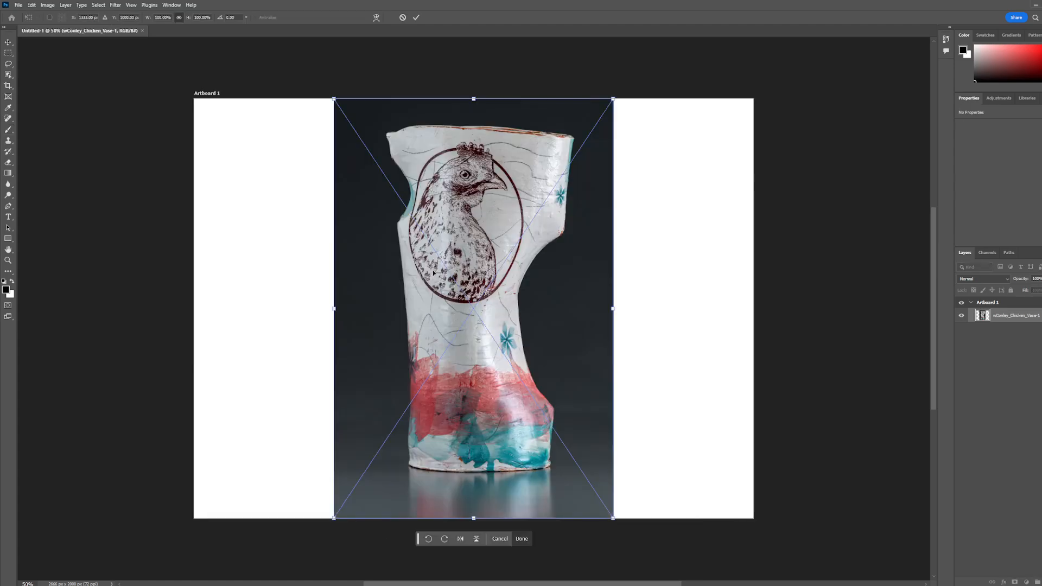
left_click_drag(479, 264, 339, 264)
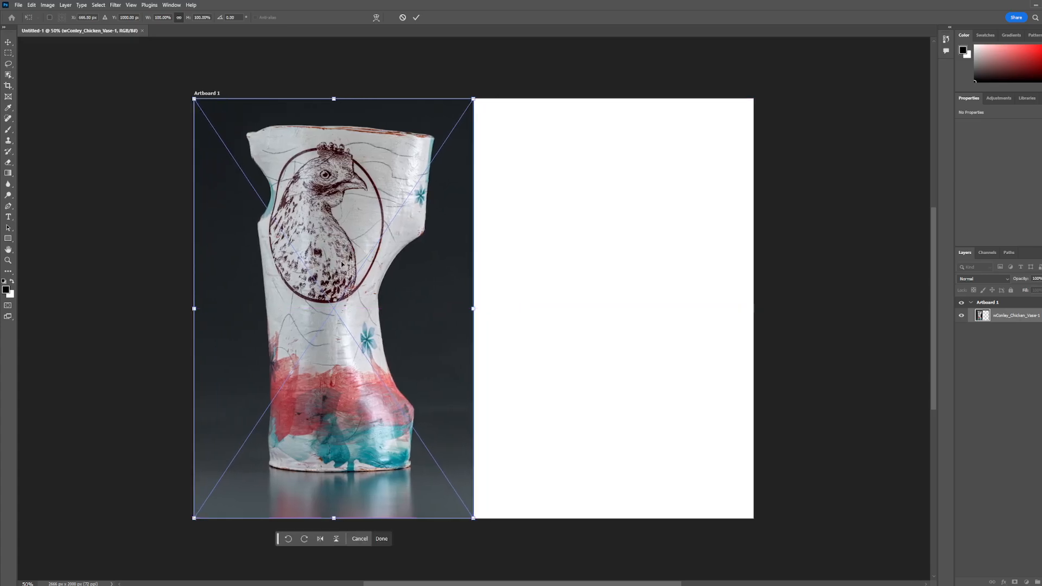
left_click(417, 19)
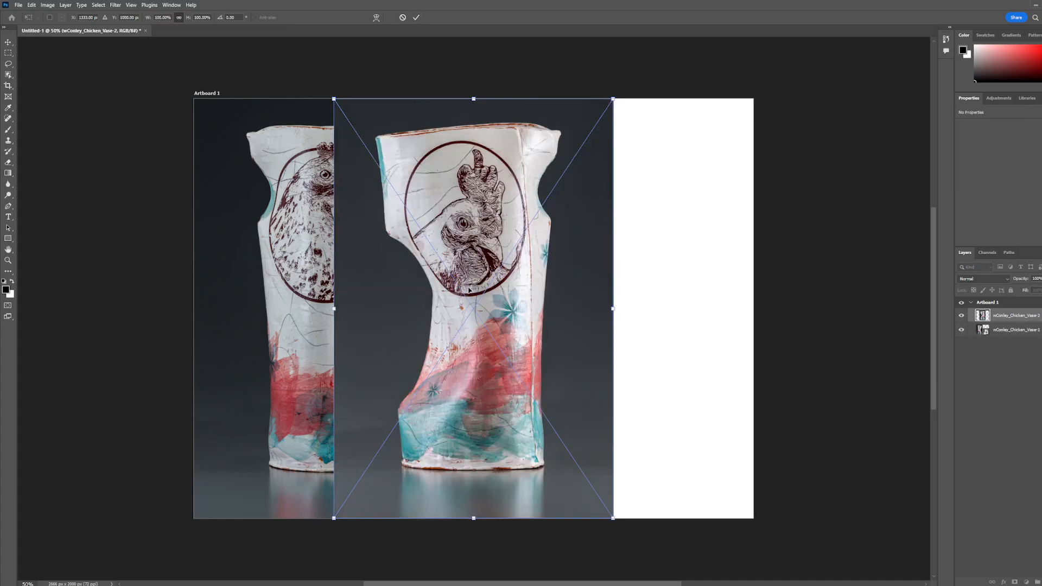
left_click_drag(470, 290, 610, 291)
left_click(417, 18)
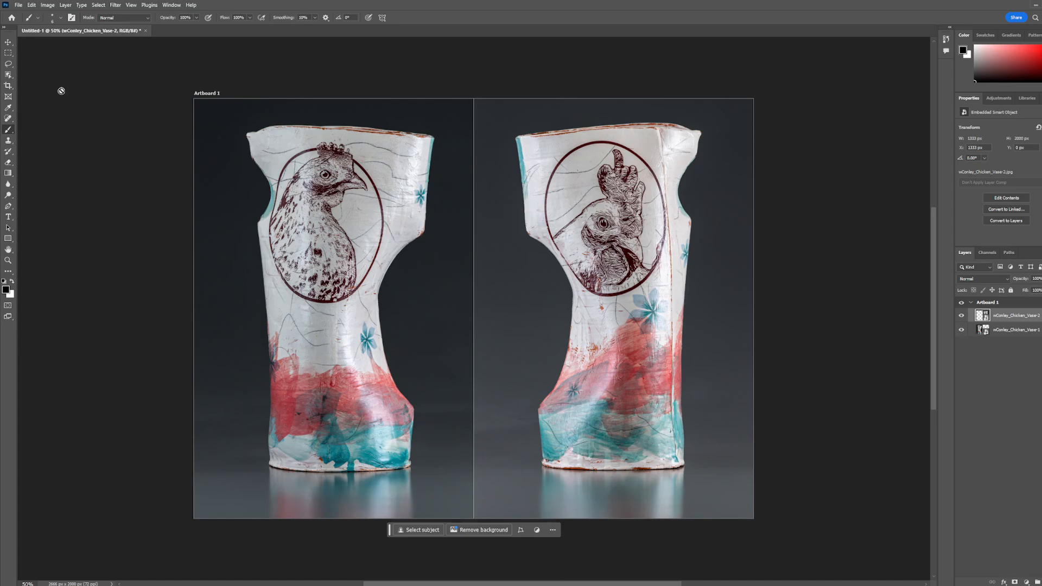
- Try the artboard's JPG export settings with quality 7 and an image width of 2000 px, and cancel the export
left_click(18, 5)
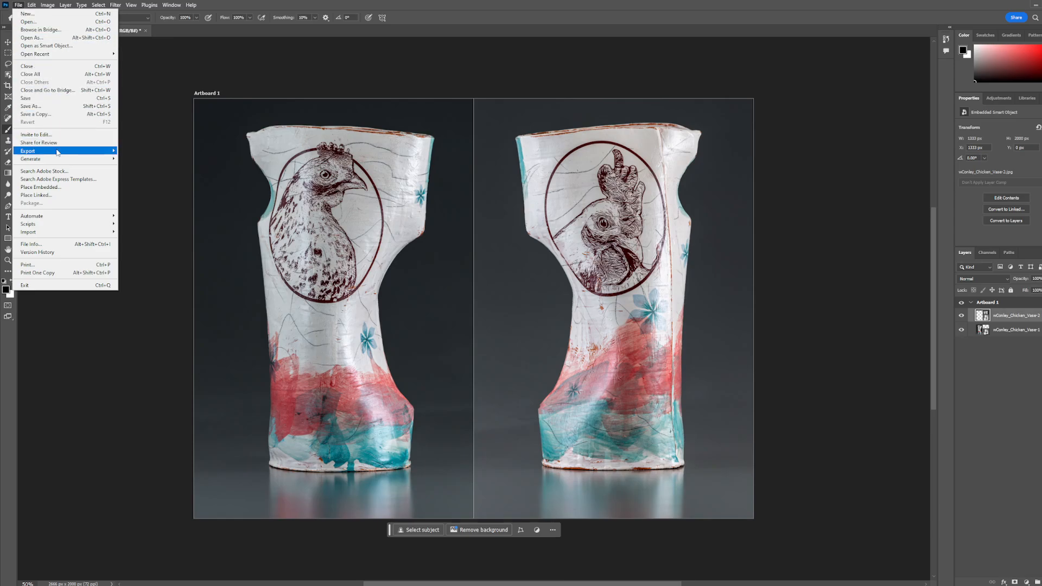
mouse_move(60, 152)
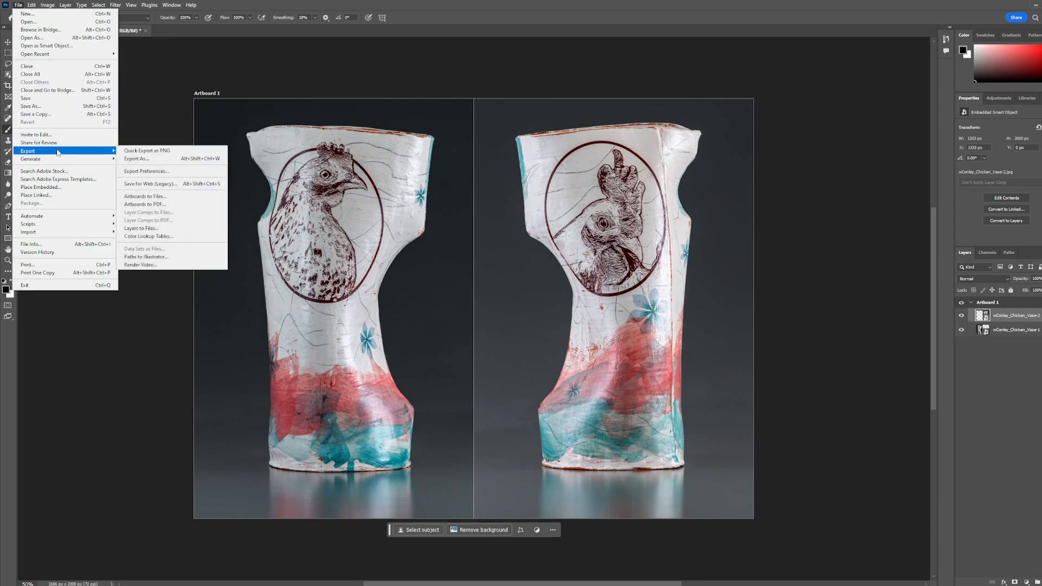
left_click(138, 158)
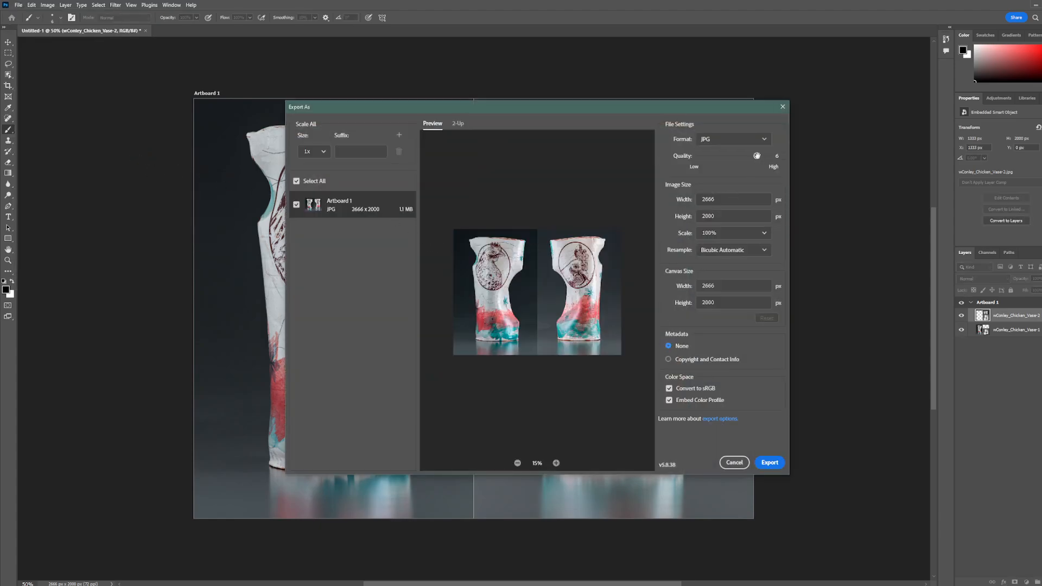
left_click_drag(756, 155, 769, 155)
left_click(712, 199)
left_click_drag(720, 199, 656, 195)
type("2000")
left_click(662, 200)
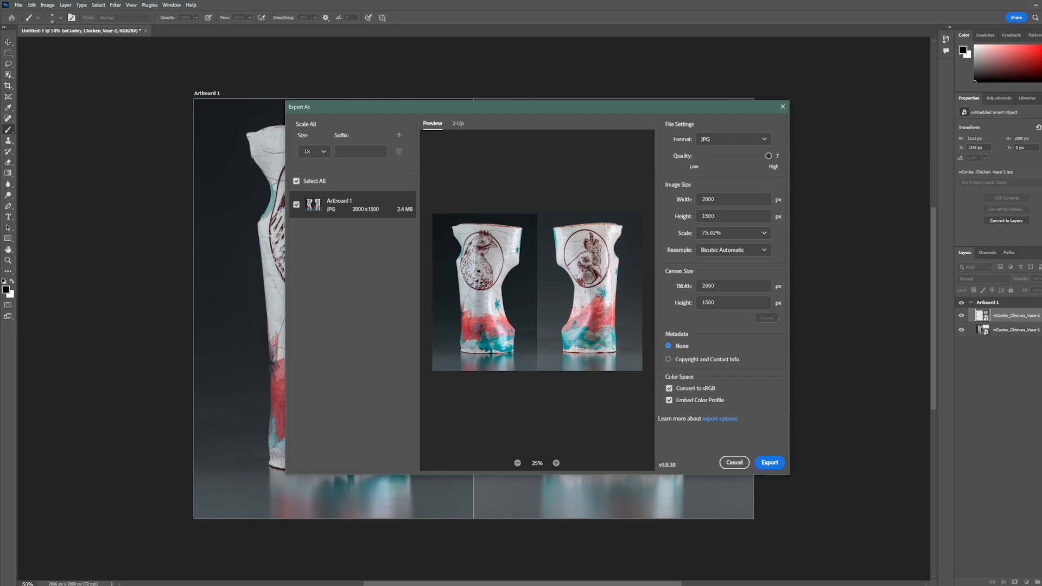
left_click(734, 462)
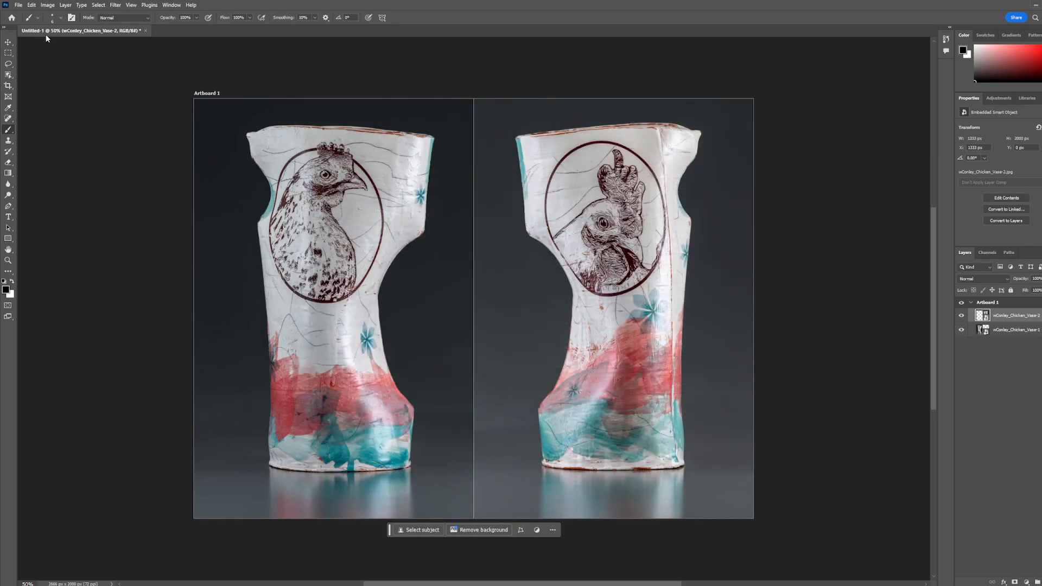
- Try a canvas width of 2000 px in the artboard's export settings, and cancel the export
left_click(19, 8)
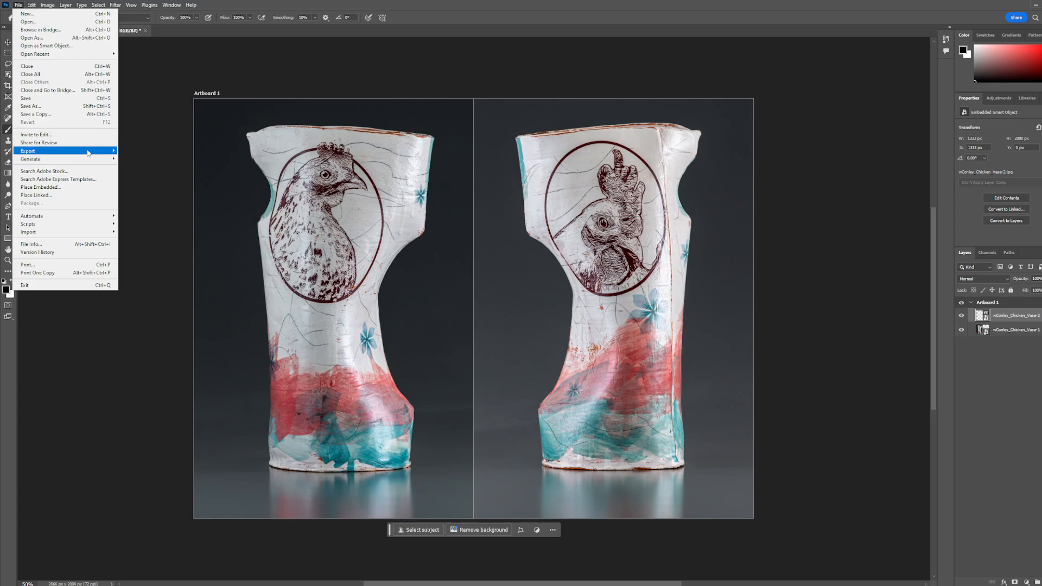
mouse_move(88, 153)
left_click(133, 158)
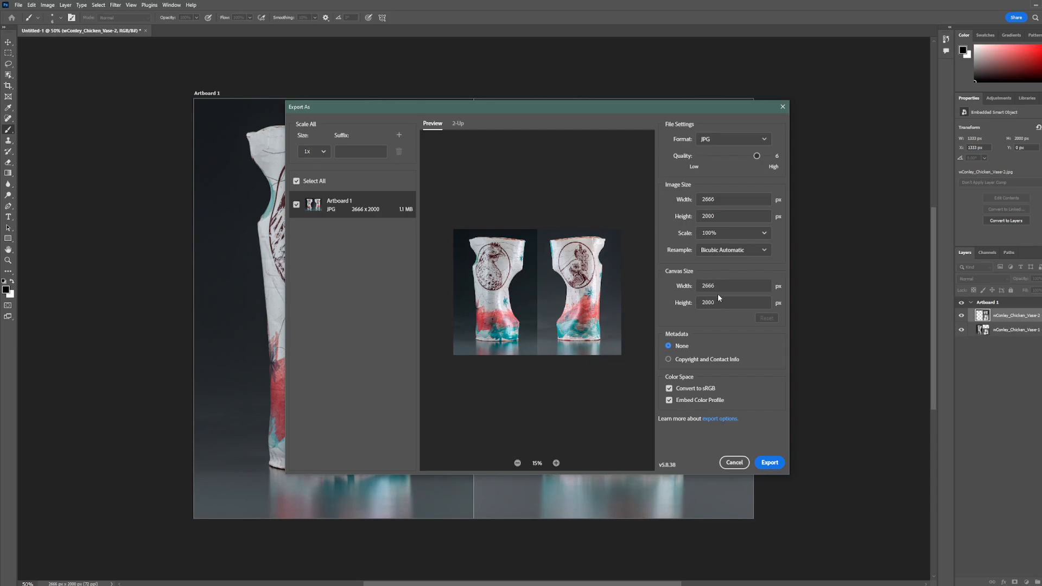
left_click(723, 285)
type("2000")
left_click(662, 314)
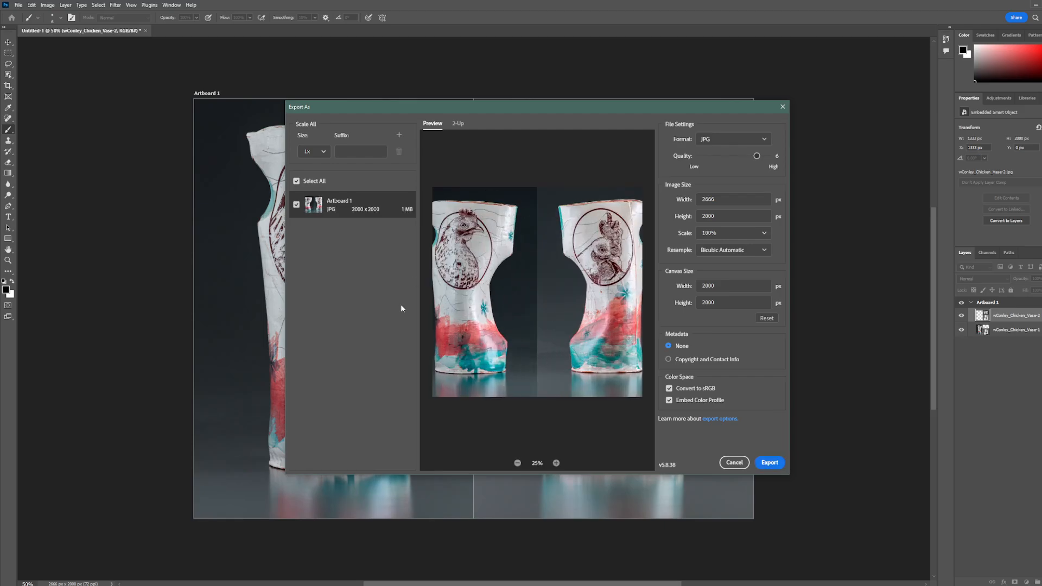
left_click(733, 463)
- Set up the artboard's JPG export with an image width of 2000 px and a higher quality
left_click(18, 5)
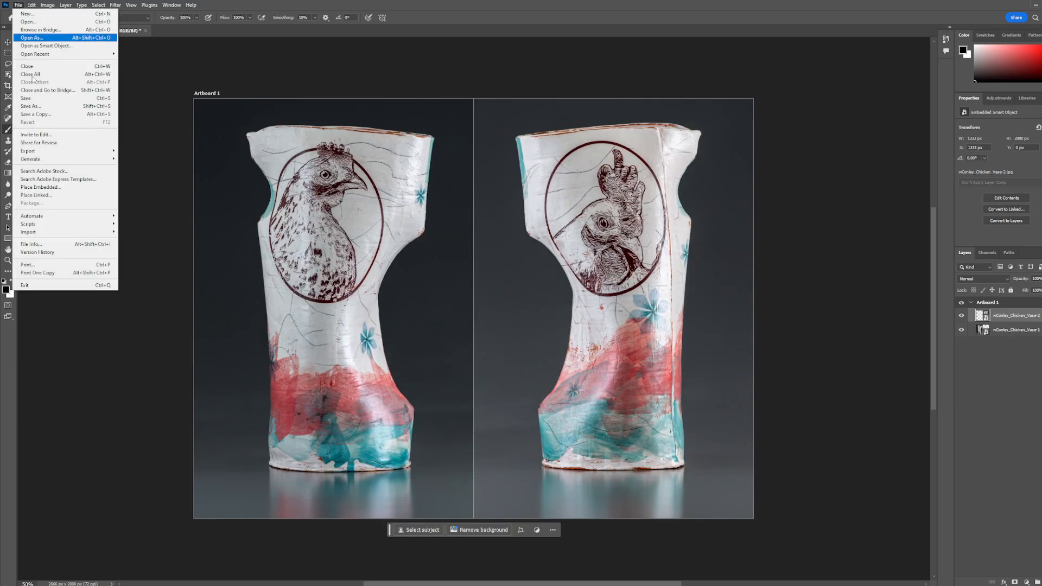
left_click(142, 159)
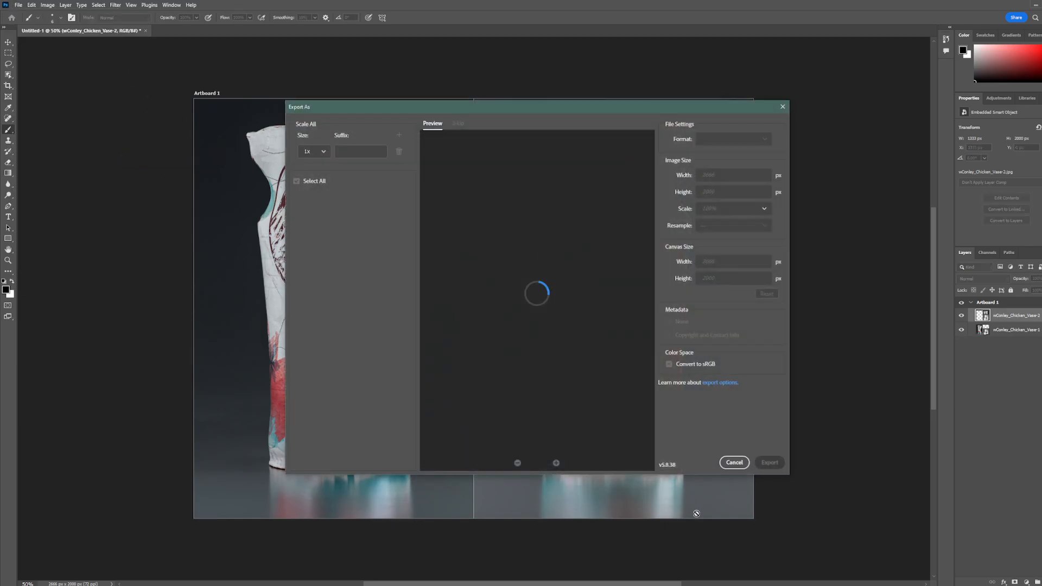
double_click(727, 199)
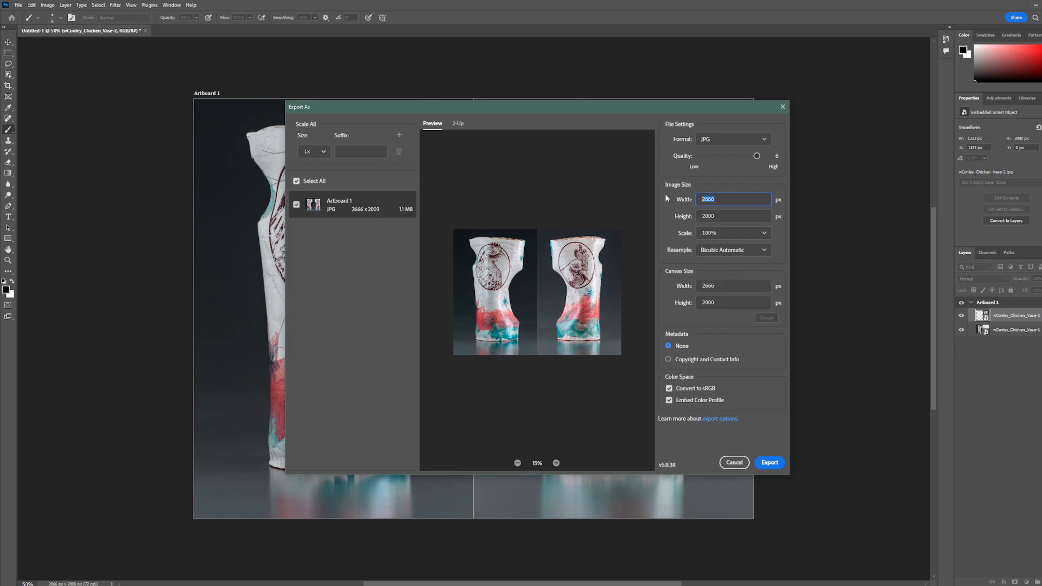
type("2000")
key("Return")
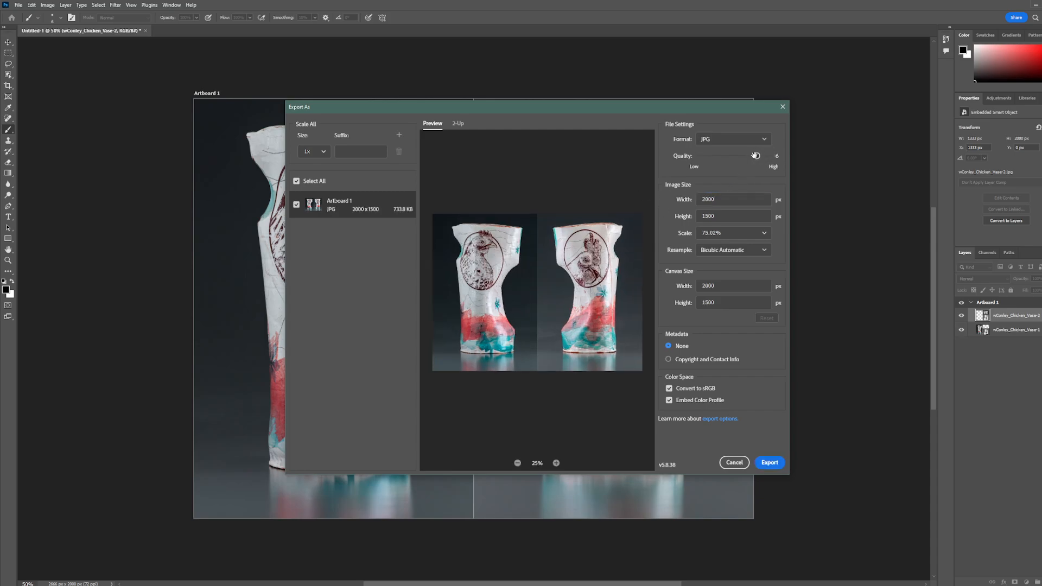
left_click_drag(755, 156, 768, 156)
- Export the JPG to the Sized folder, named with the vase photos' shared base name followed by _SBS
left_click(777, 463)
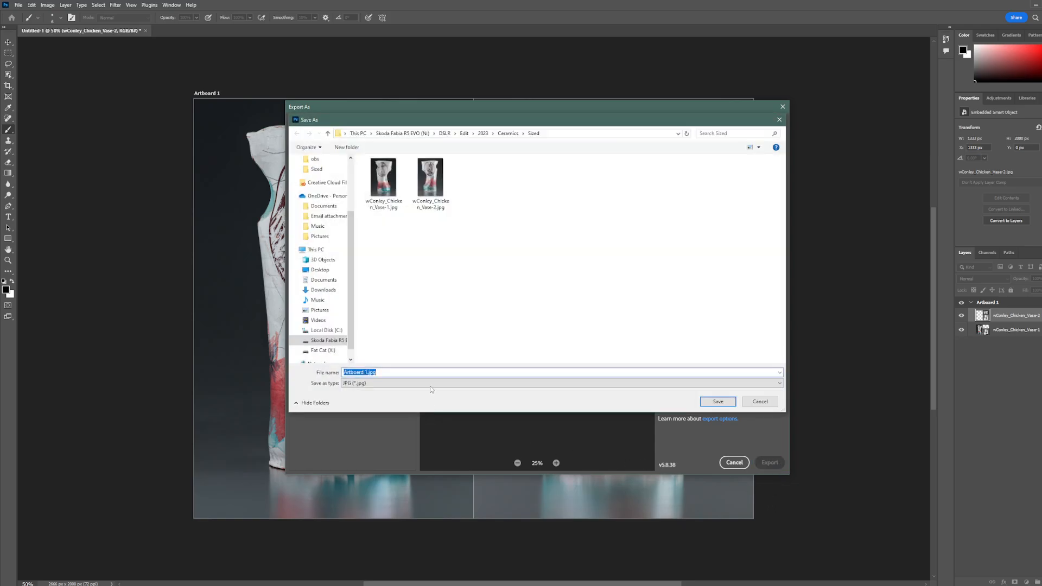
type("wConley_Chicken_Vase")
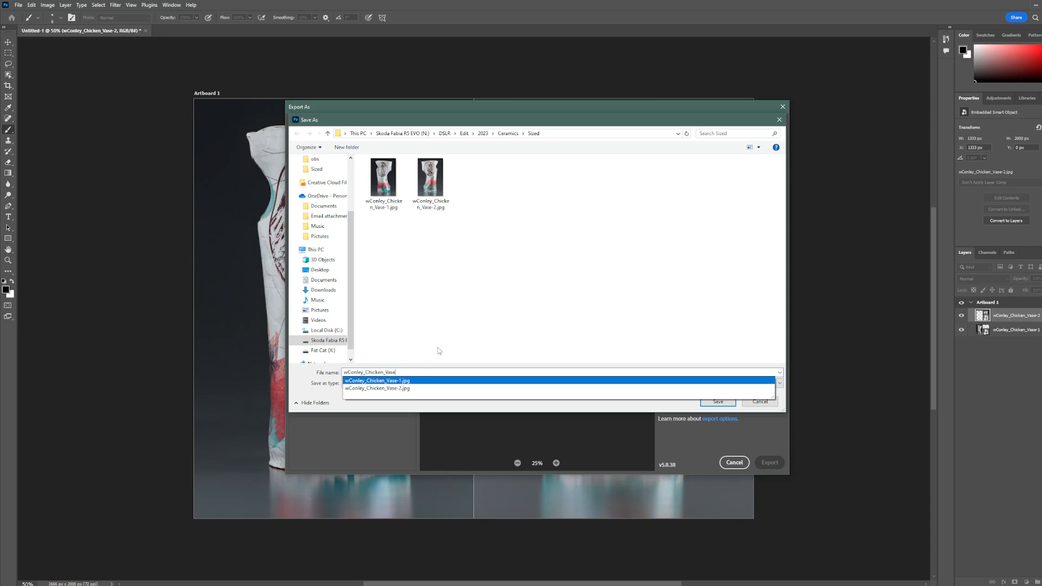
type("_")
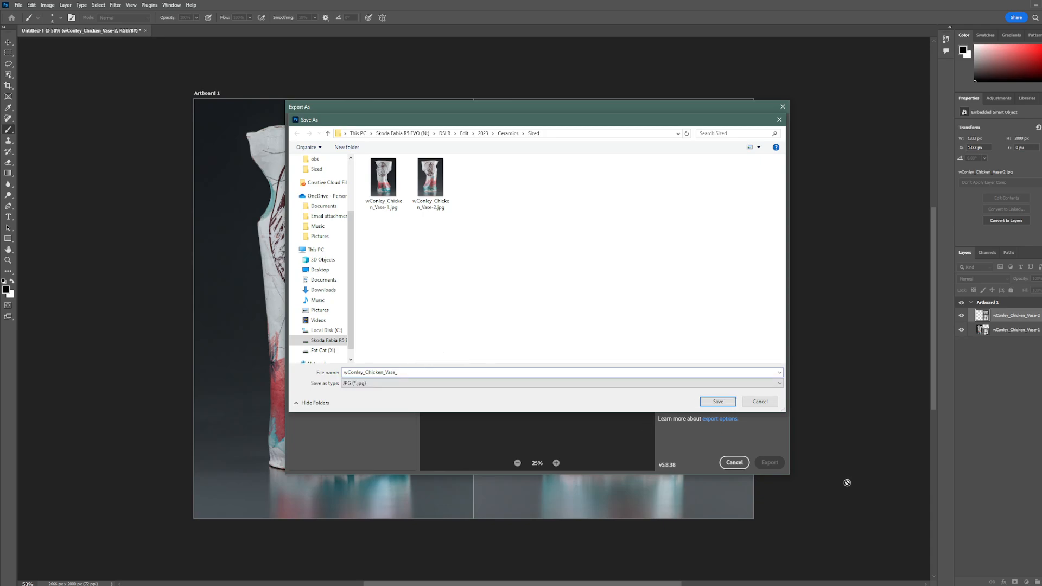
type("Si")
key("BackSpace")
type("BD")
type("S")
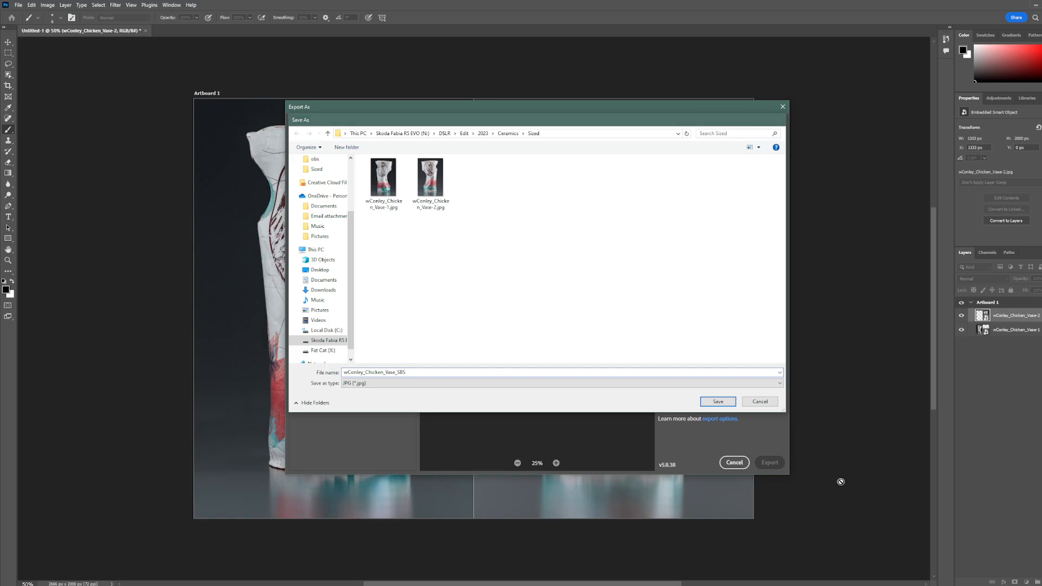
key("Return")
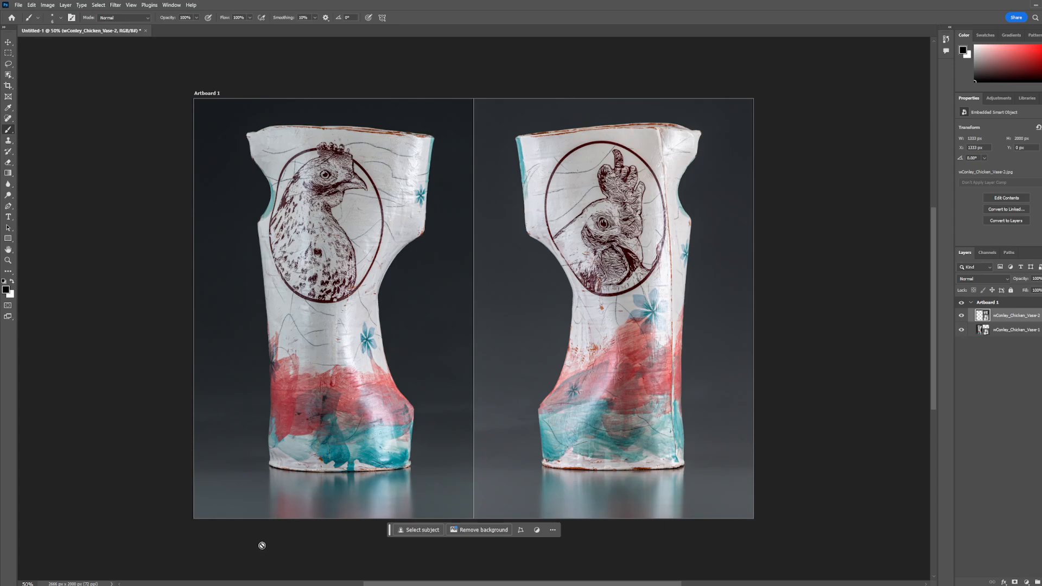
- Switch to File Explorer, open the exported side-by-side JPG from the Sized folder and compare it with the single vase photo
key("alt+Tab")
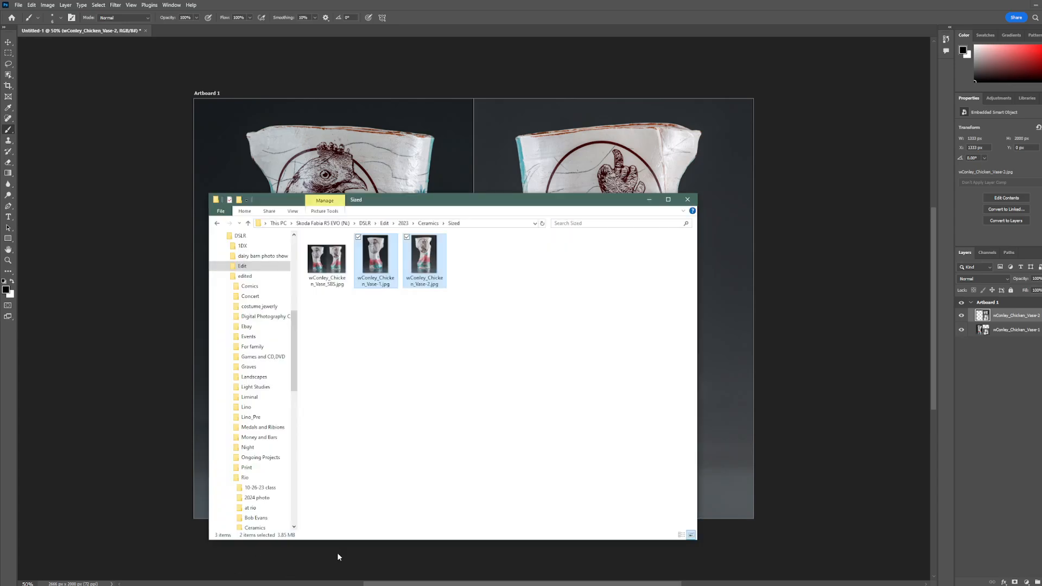
left_click(435, 343)
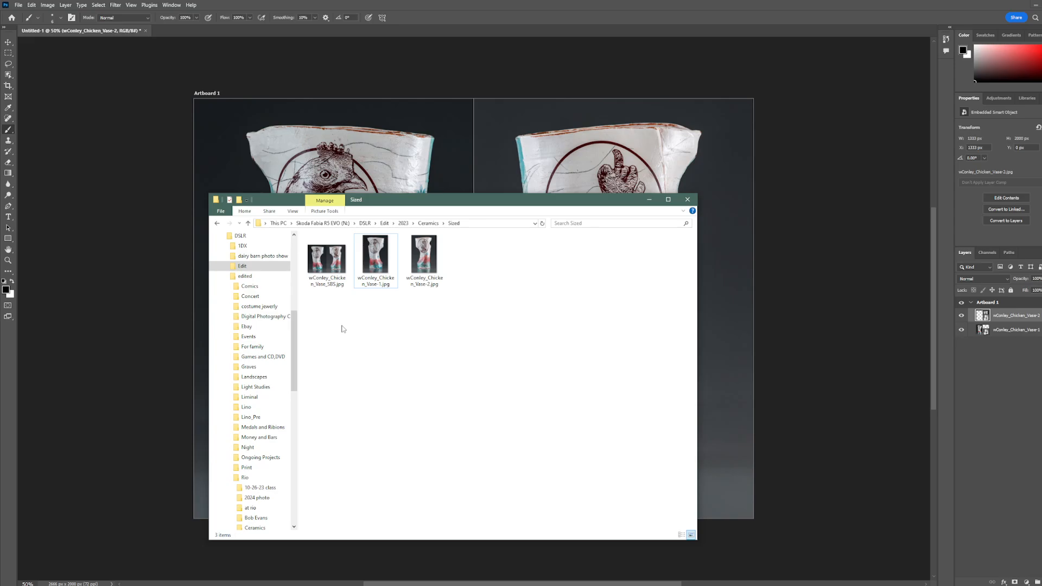
left_click(333, 267)
double_click(334, 267)
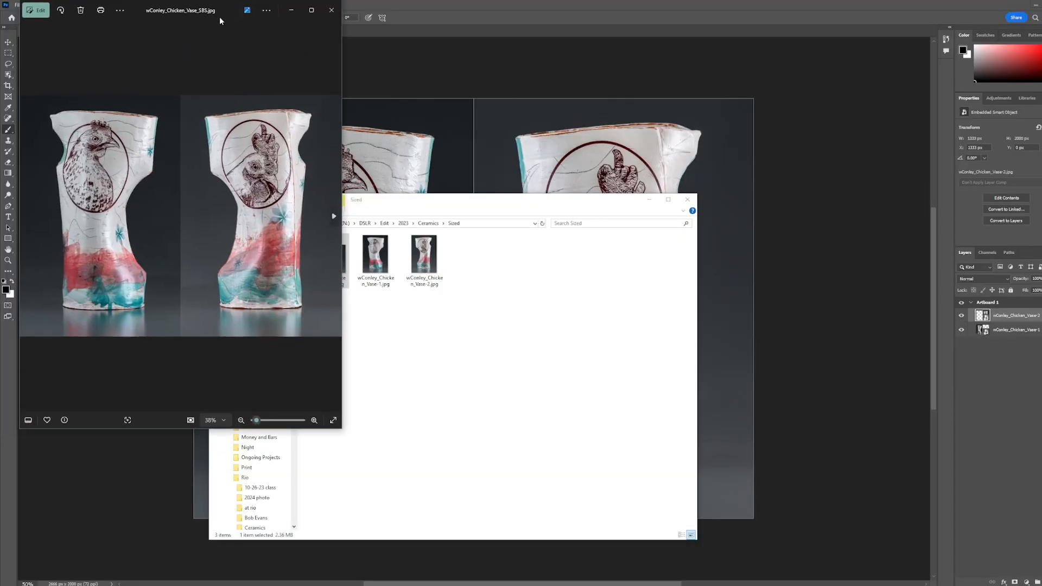
left_click_drag(220, 20, 369, 65)
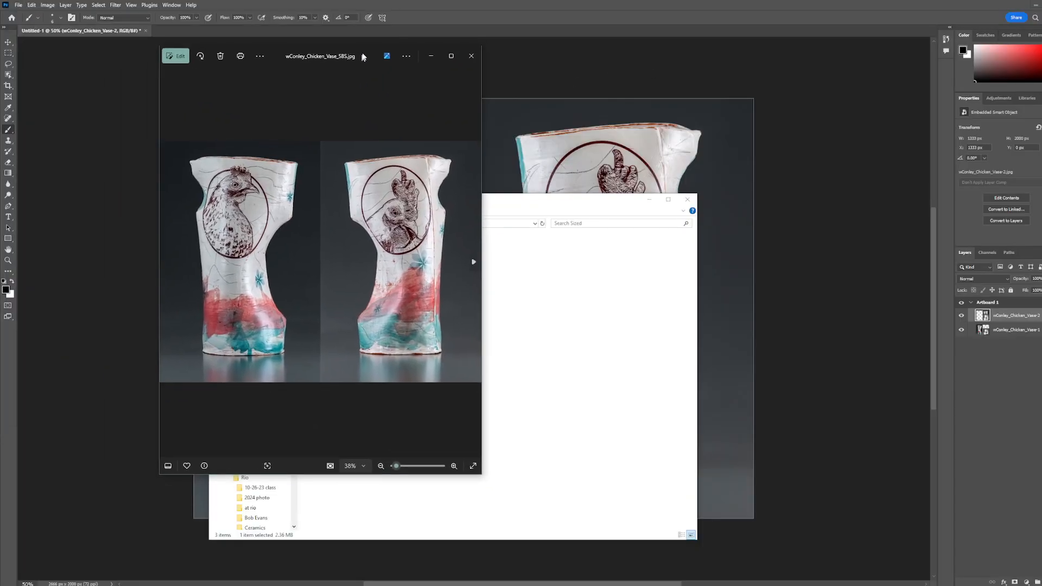
key("Right")
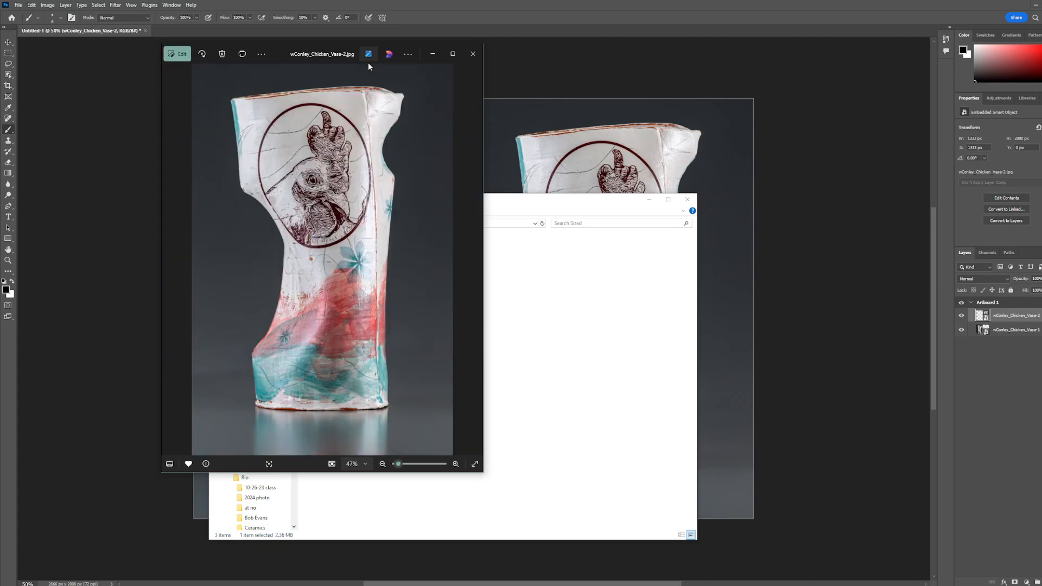
key("Left")
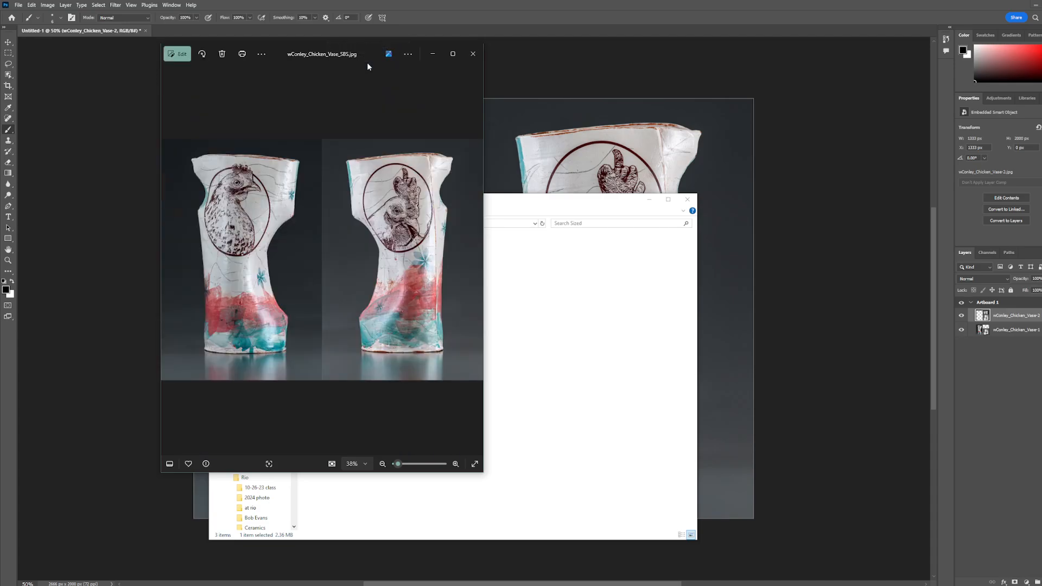